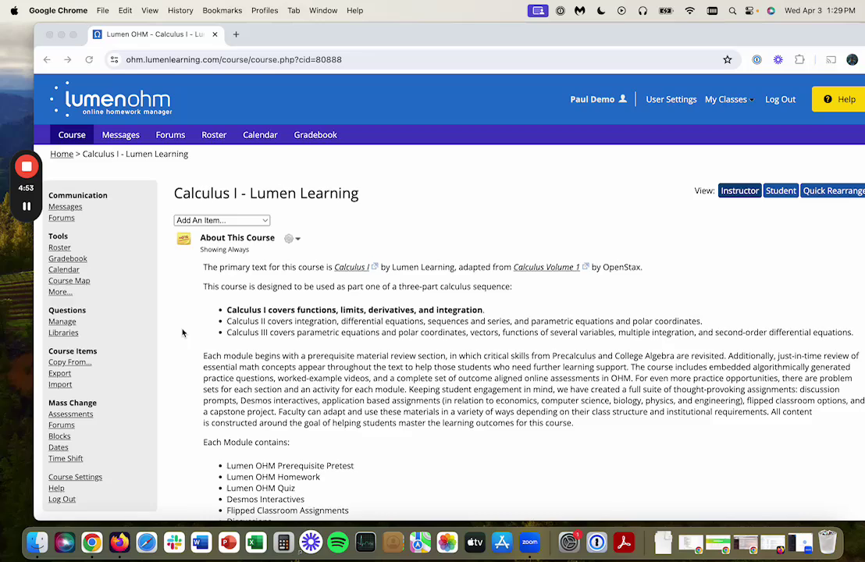
Step: Check the option letting the LMS set assessment due dates under LMS Integration (LTI) in the course settings, and return to the course page
scroll(183, 333, down, 2)
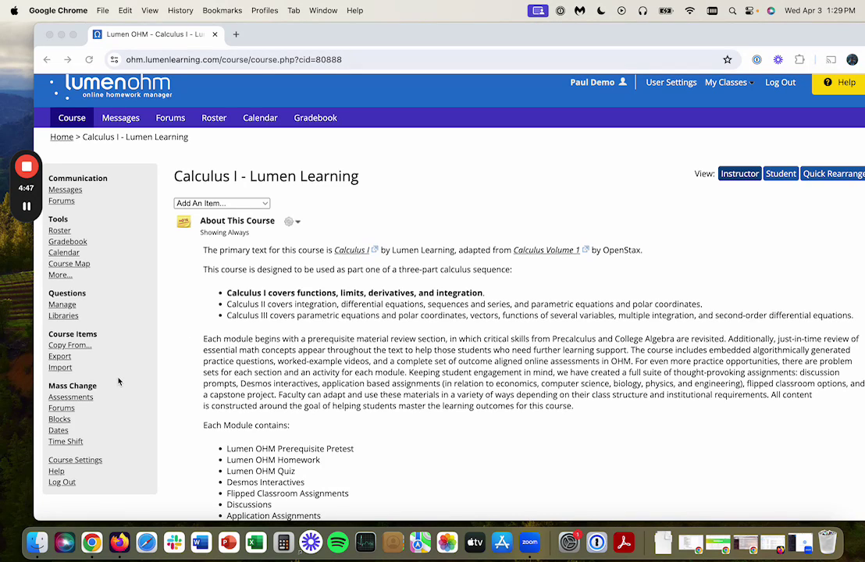
click(75, 461)
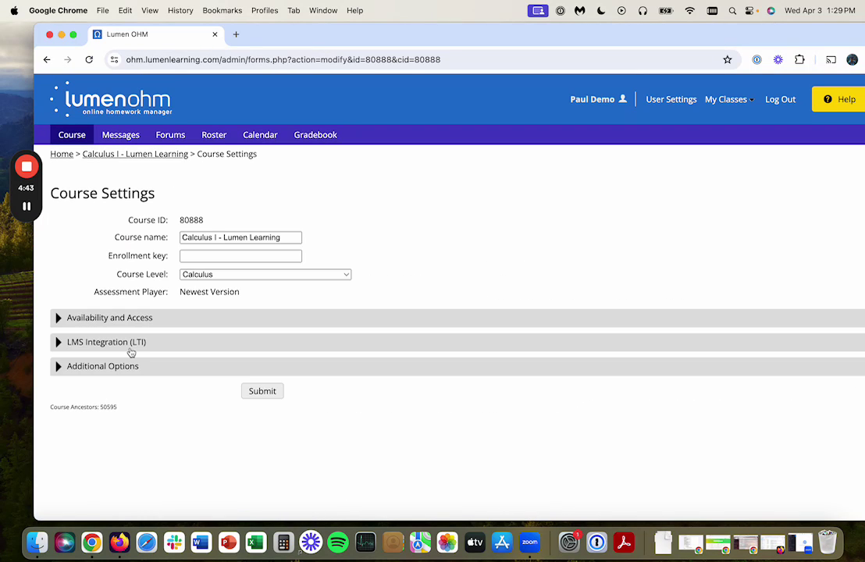
click(130, 348)
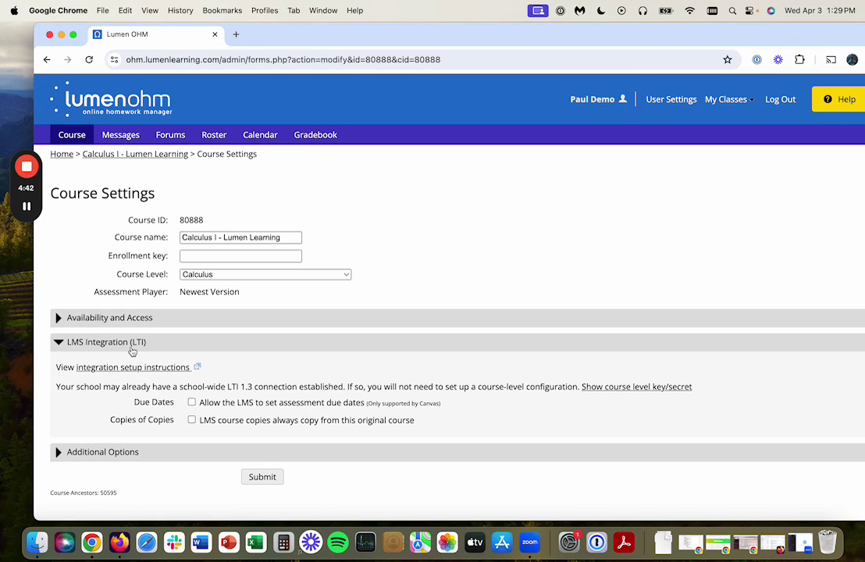
click(192, 402)
click(349, 410)
click(137, 153)
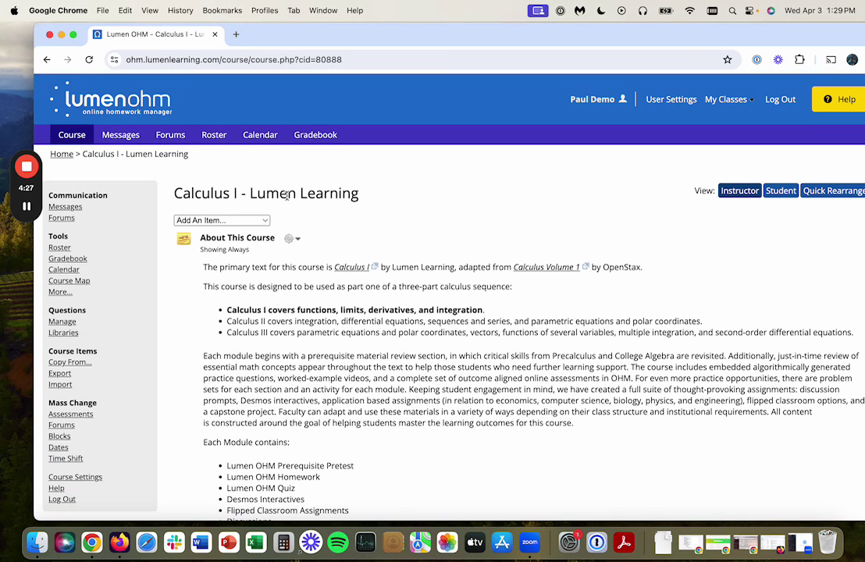
Step: Open the Mass Change Dates page for the Calculus I course
scroll(226, 249, down, 1)
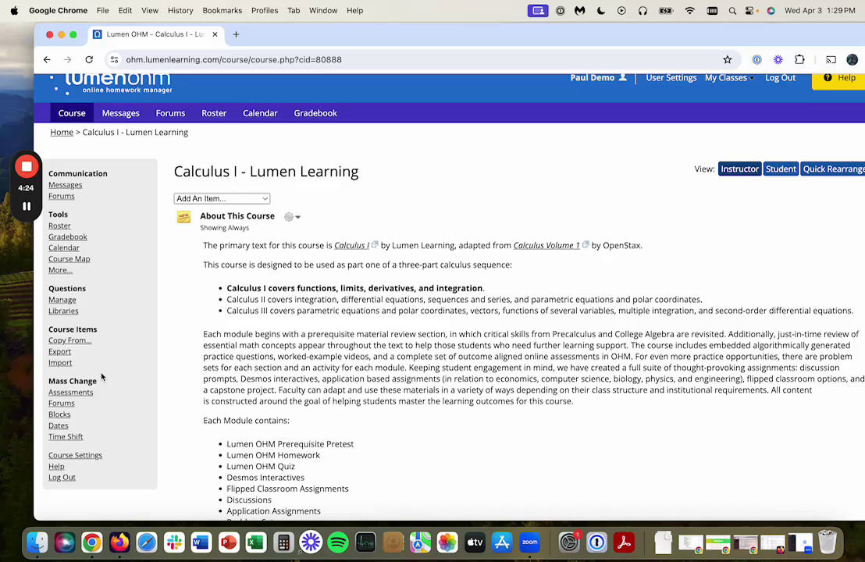
click(59, 426)
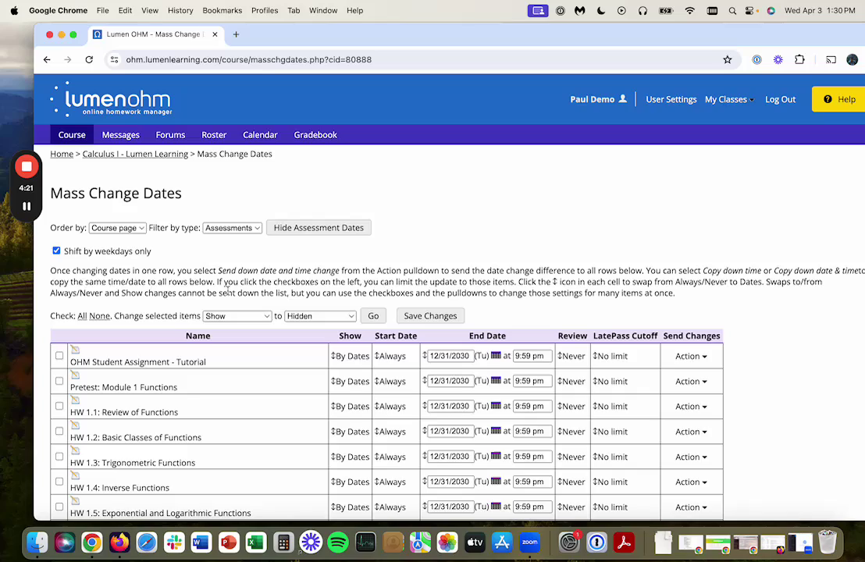
scroll(269, 256, down, 2)
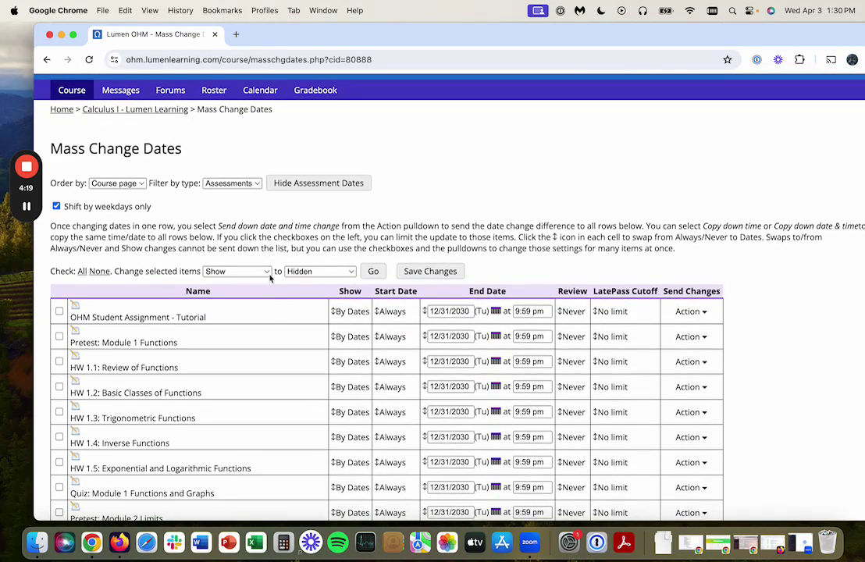
Step: Filter the date list to All item types, look through it, and restore the Assessments filter
click(228, 158)
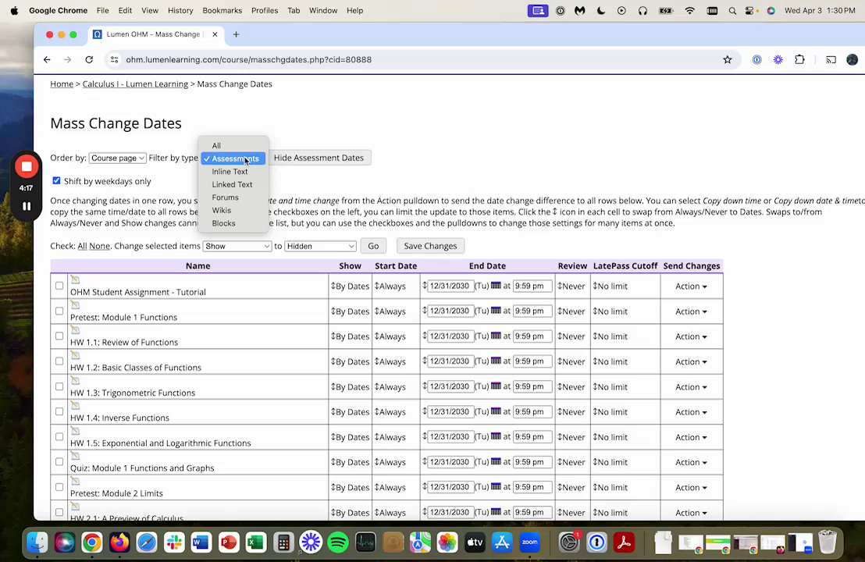
click(216, 143)
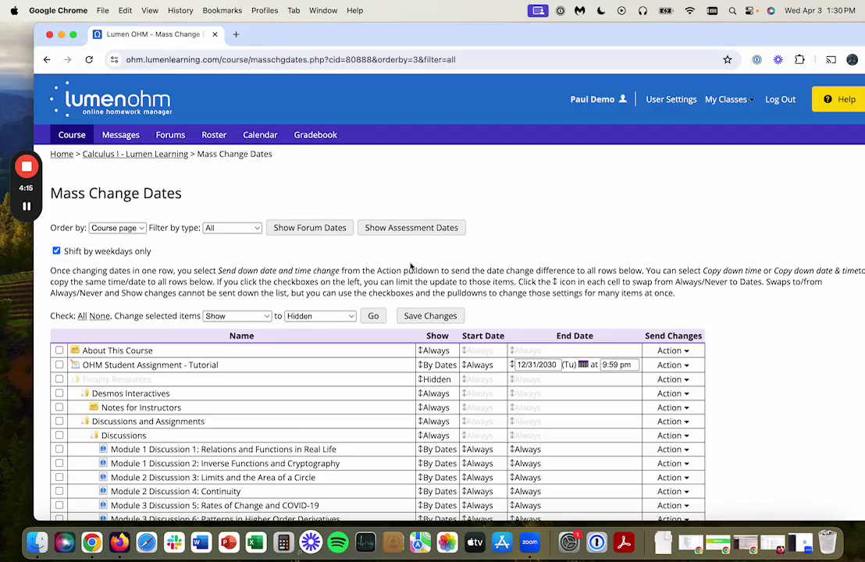
scroll(410, 265, down, 8)
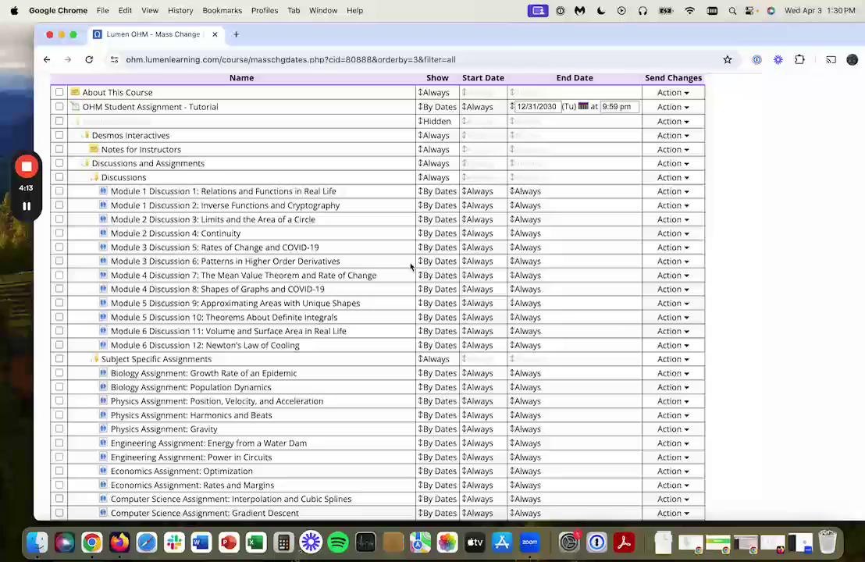
scroll(356, 205, up, 5)
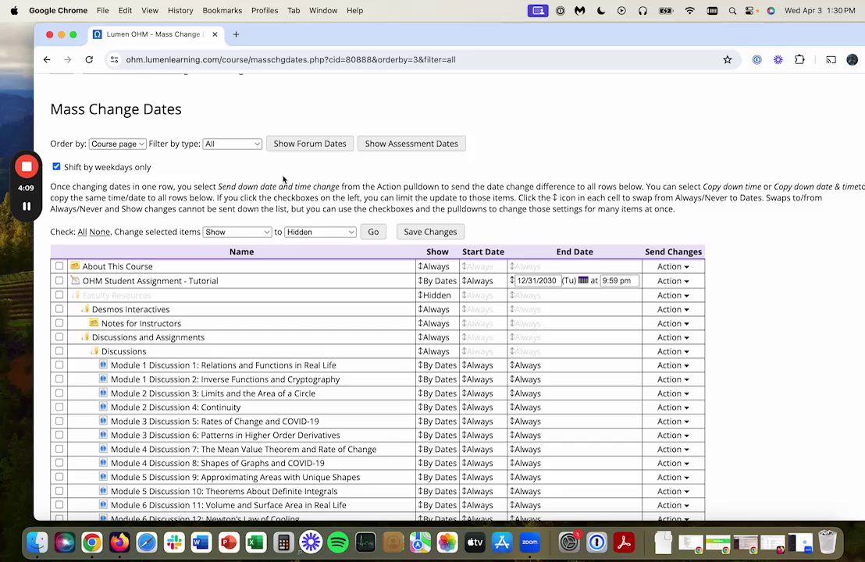
click(247, 145)
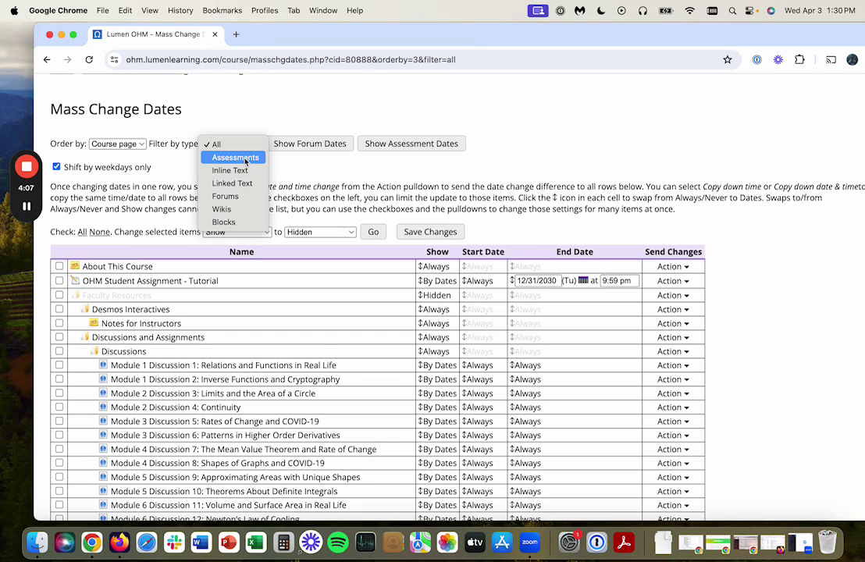
click(245, 158)
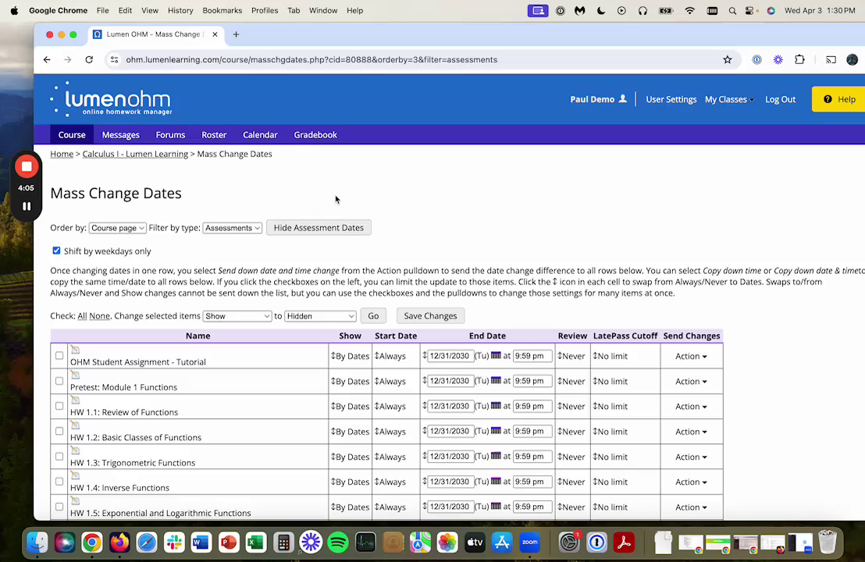
Step: Set the end date of OHM Student Assignment - Tutorial to 08/30/2024 at 11:59 pm
scroll(338, 199, down, 2)
scroll(337, 207, down, 2)
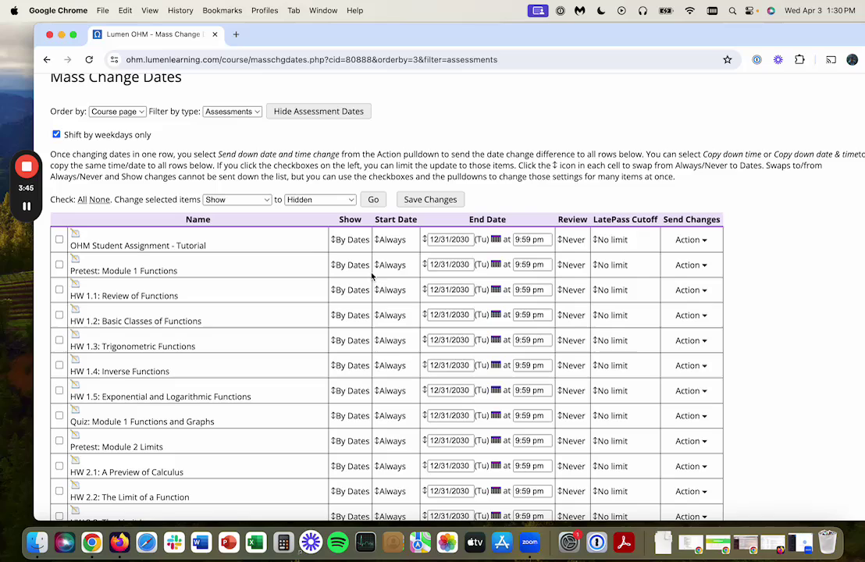
click(495, 241)
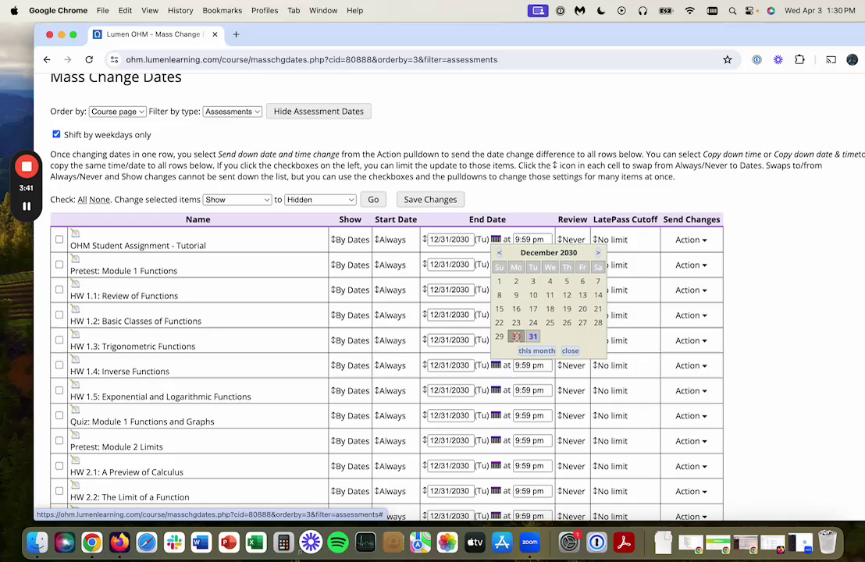
click(537, 351)
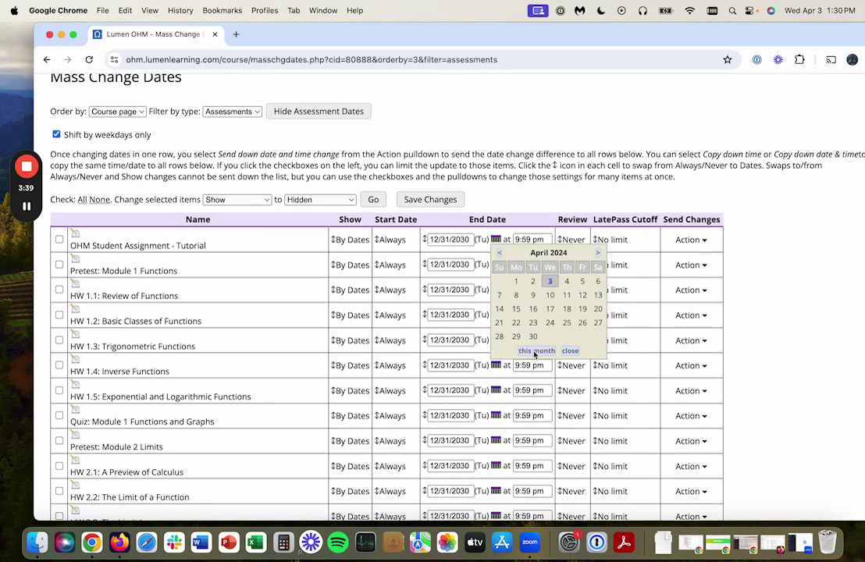
click(600, 253)
click(599, 253)
click(599, 253)
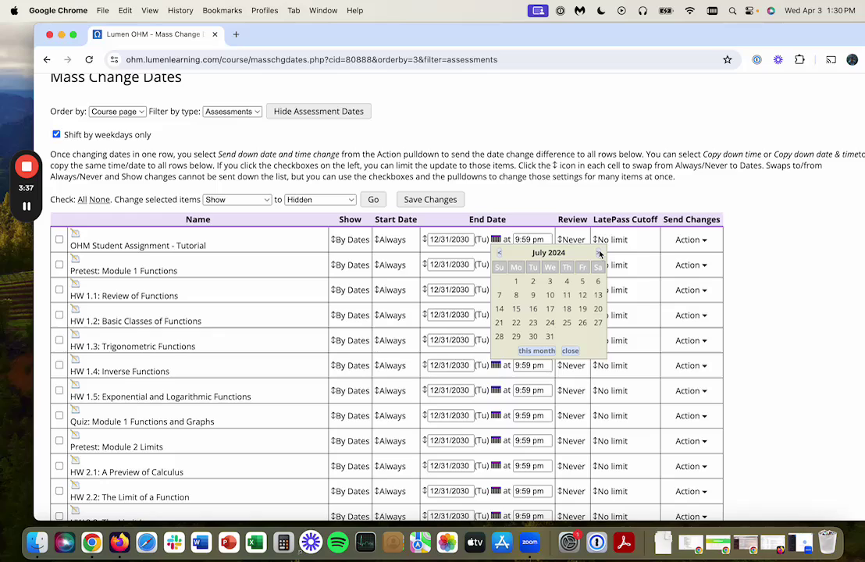
click(599, 253)
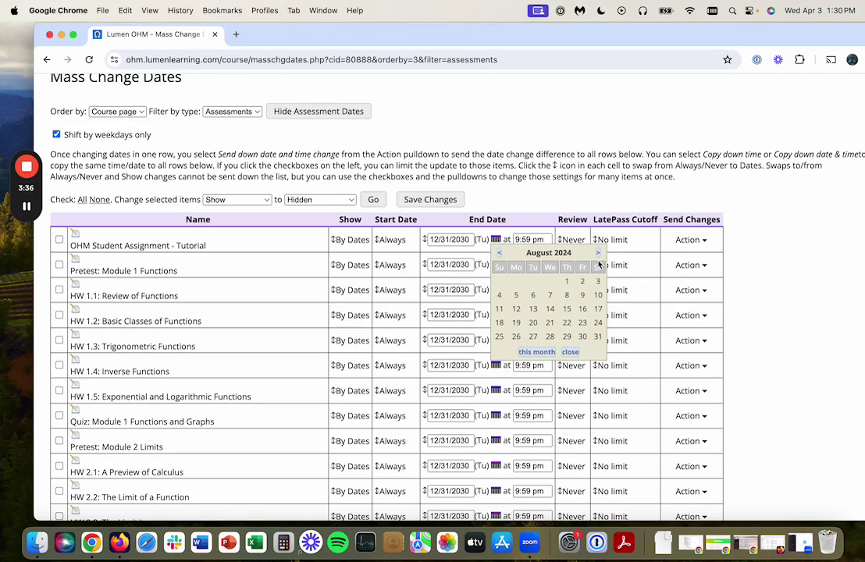
click(583, 337)
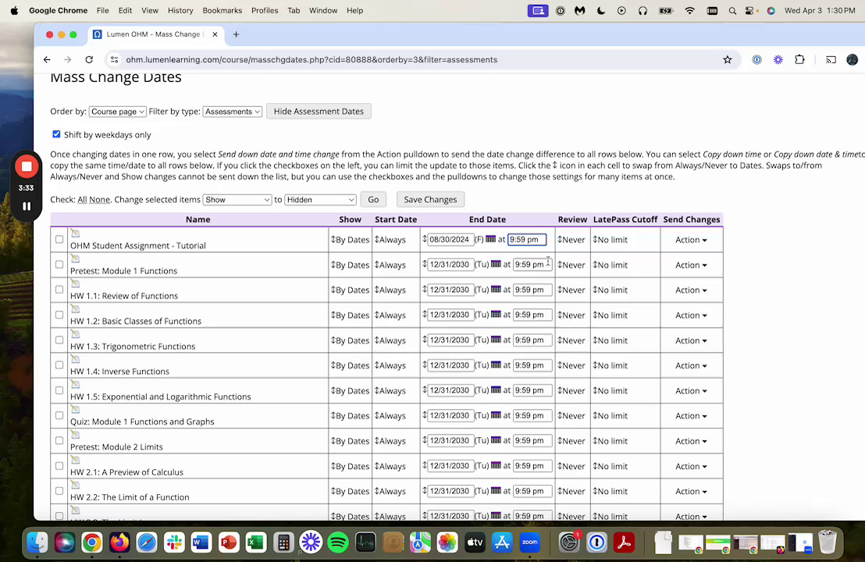
key(BackSpace)
text(11)
click(715, 240)
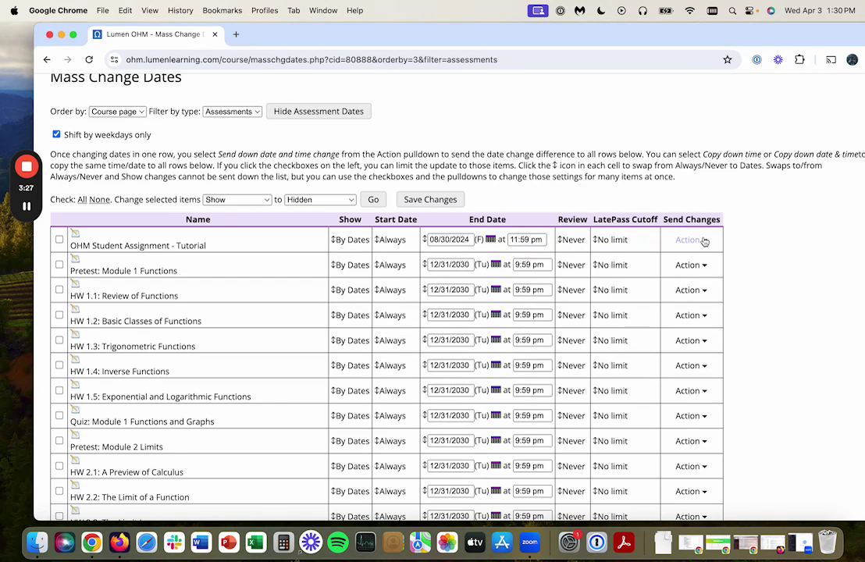
Step: Copy the tutorial assignment's end date and time down to all assessments below it
click(703, 241)
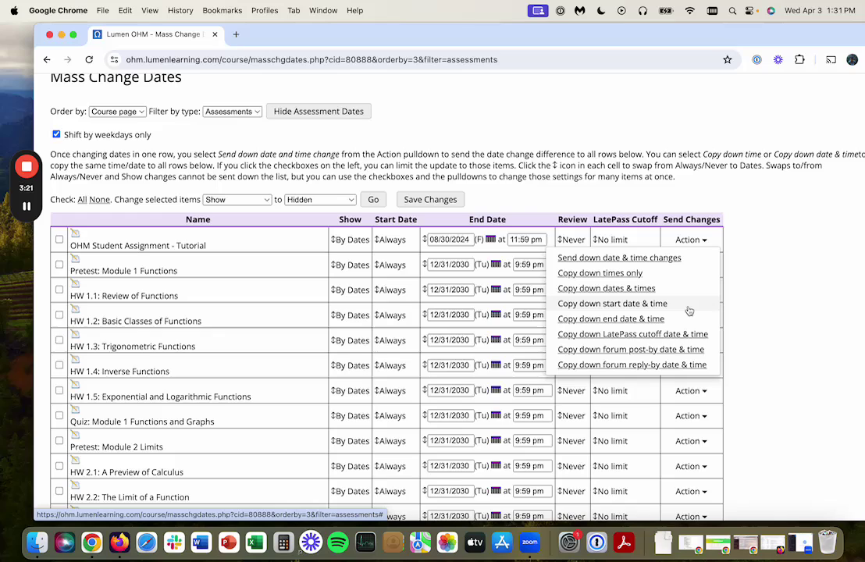
click(644, 322)
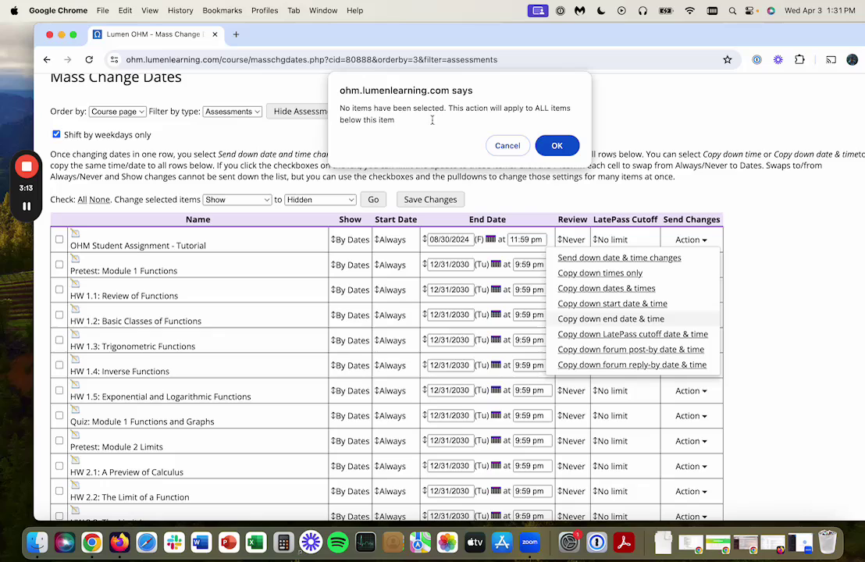
click(559, 146)
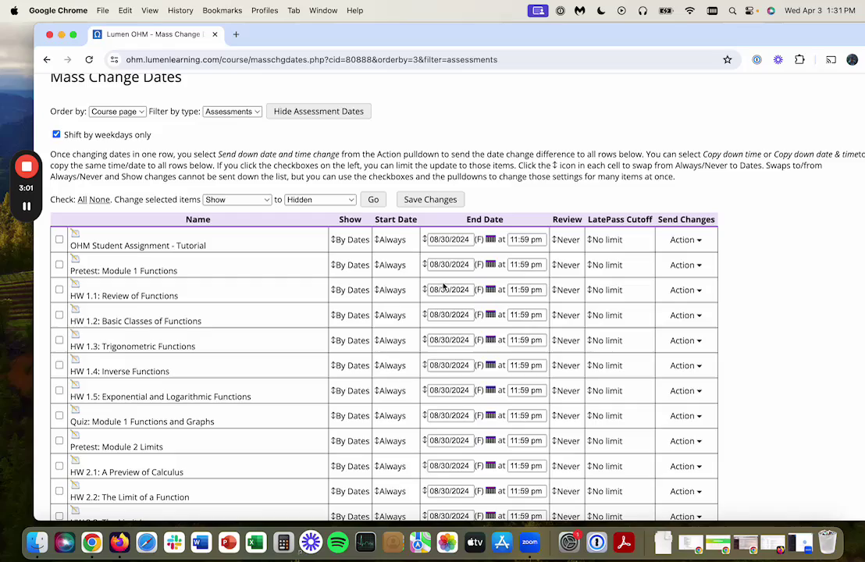
Step: Set the end date of HW 2.1: A Preview of Calculus to 09/20/2024
scroll(451, 289, down, 2)
scroll(451, 289, down, 1)
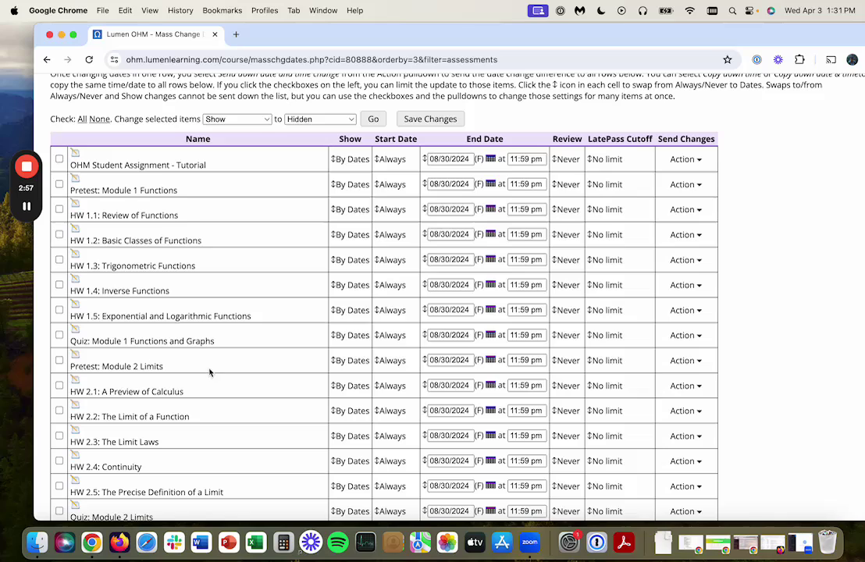
click(490, 386)
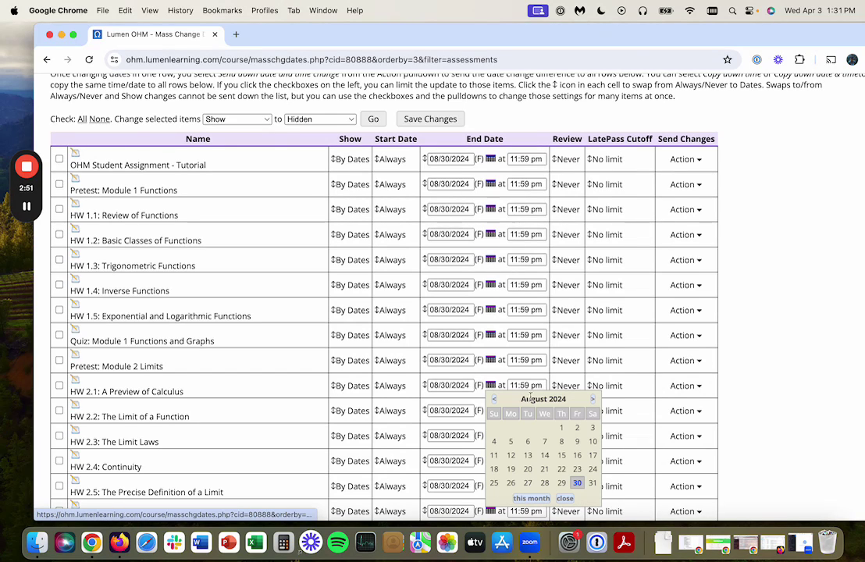
click(591, 400)
click(577, 455)
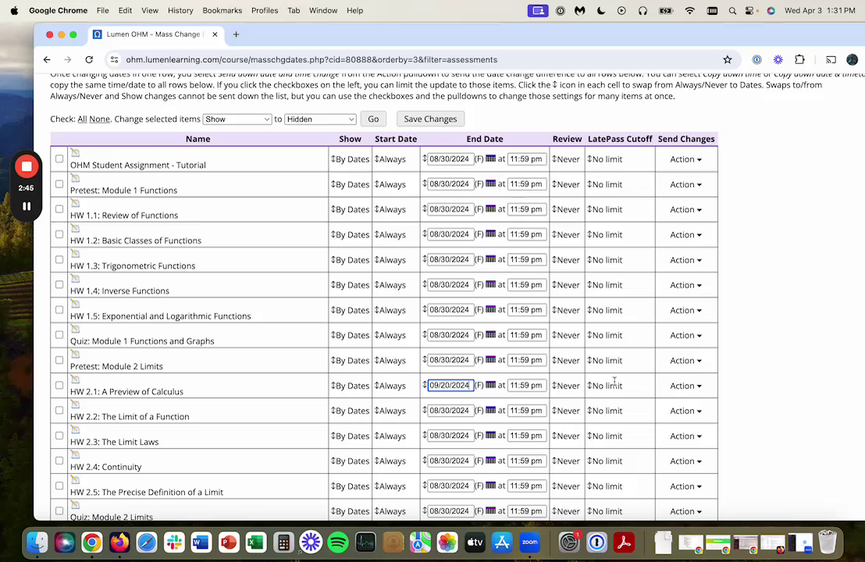
Step: Copy HW 2.1's end date and time down to all assessments below it
click(681, 386)
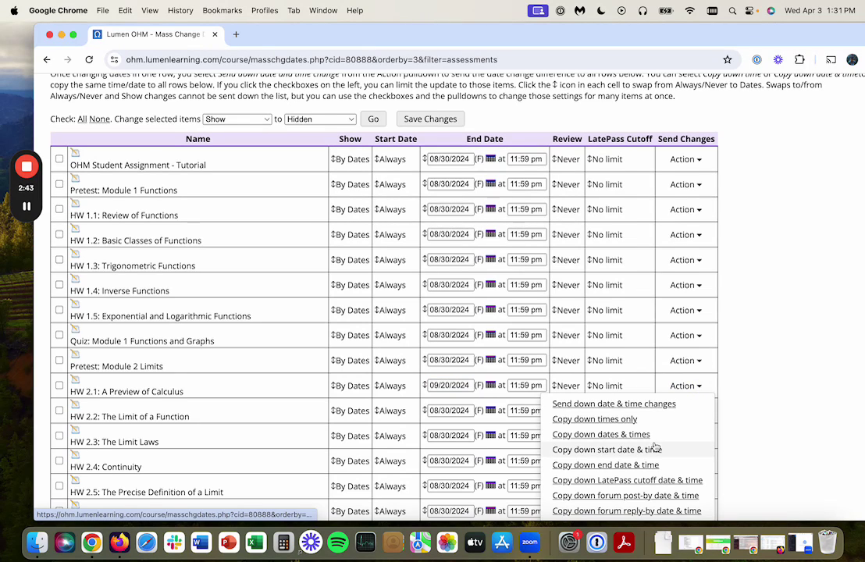
click(636, 467)
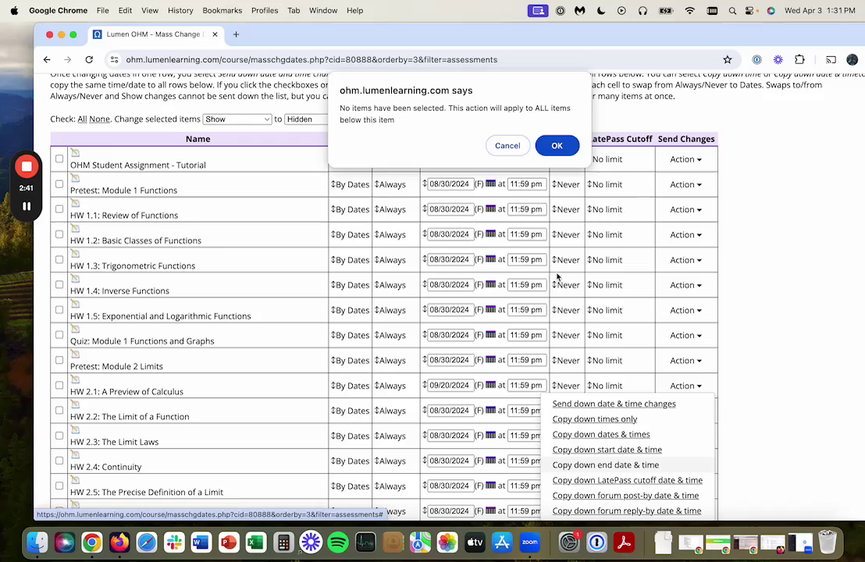
click(557, 147)
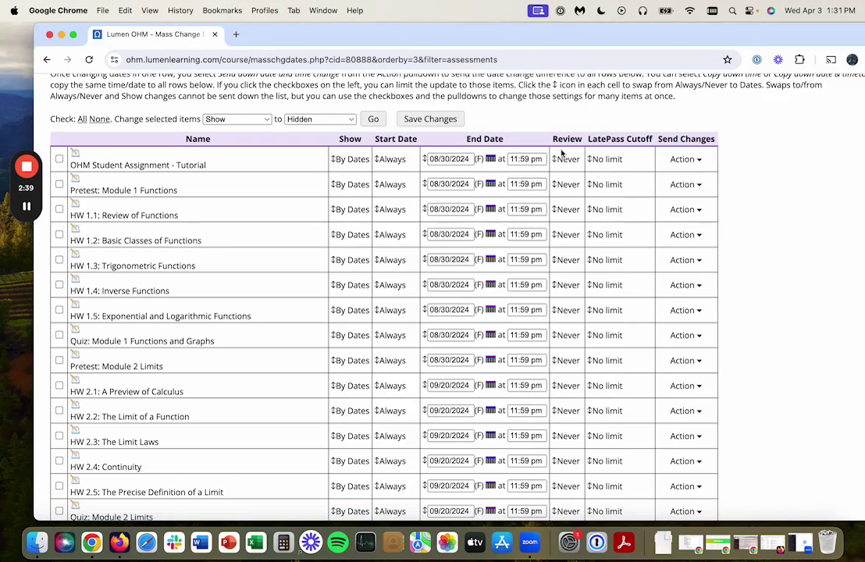
Step: Set the end date of HW 3.1, the first Module 3 homework, to 10/11/2024
scroll(566, 307, down, 3)
scroll(565, 307, down, 6)
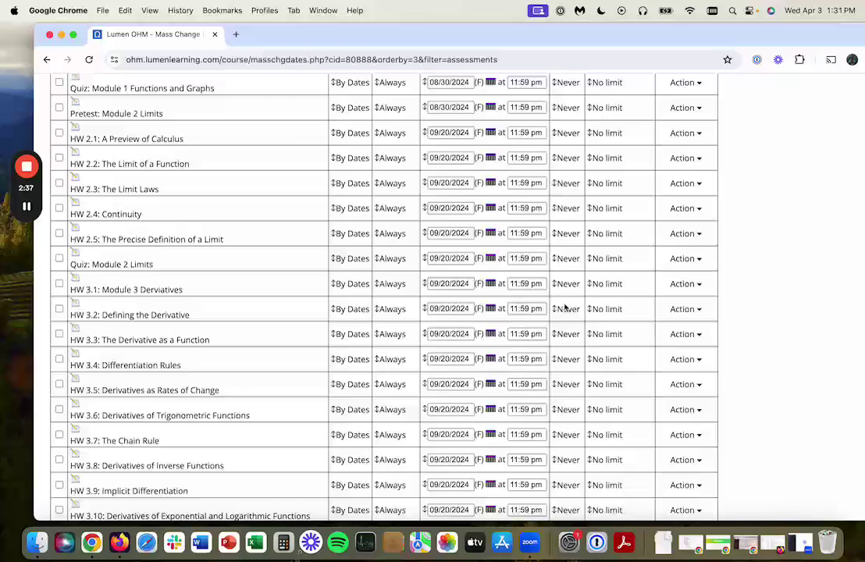
scroll(564, 304, down, 3)
scroll(562, 307, up, 2)
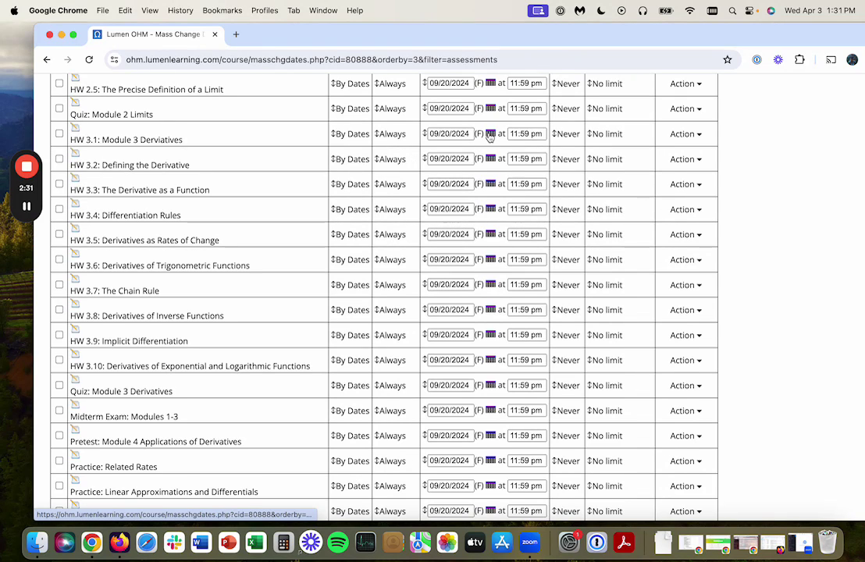
click(490, 135)
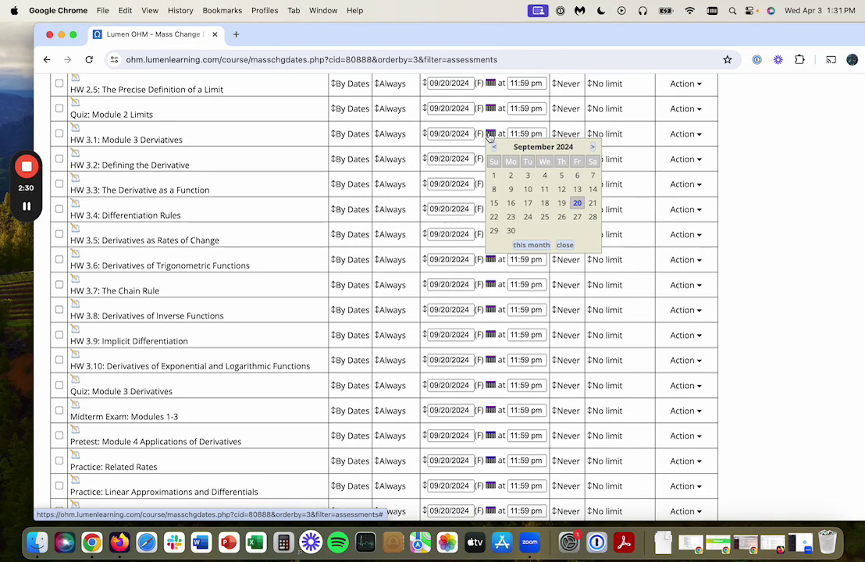
click(596, 148)
click(577, 189)
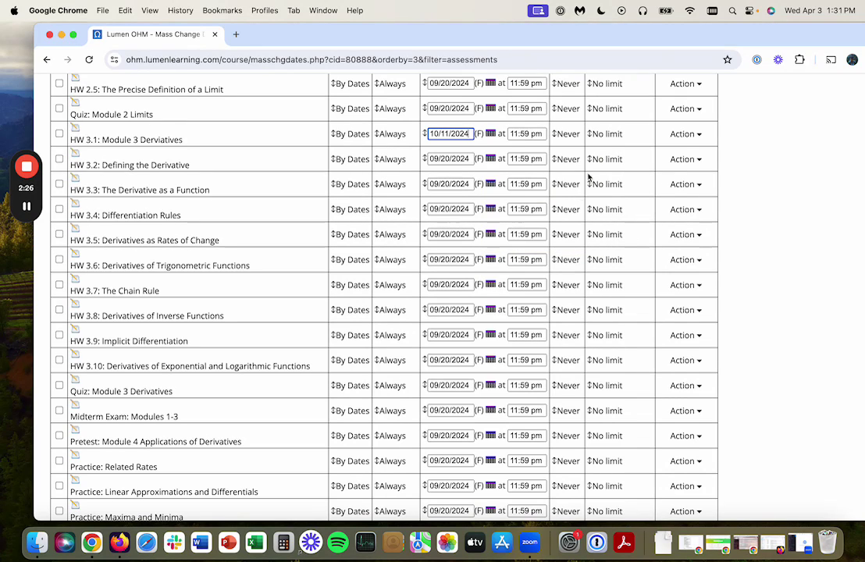
Step: Copy HW 3.1's end date and time down to all assessments below it
click(683, 135)
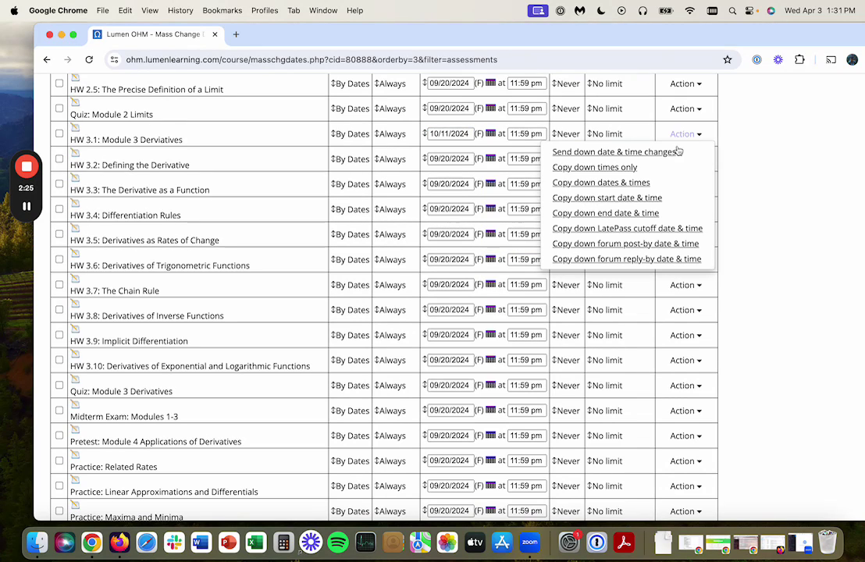
click(629, 214)
click(555, 146)
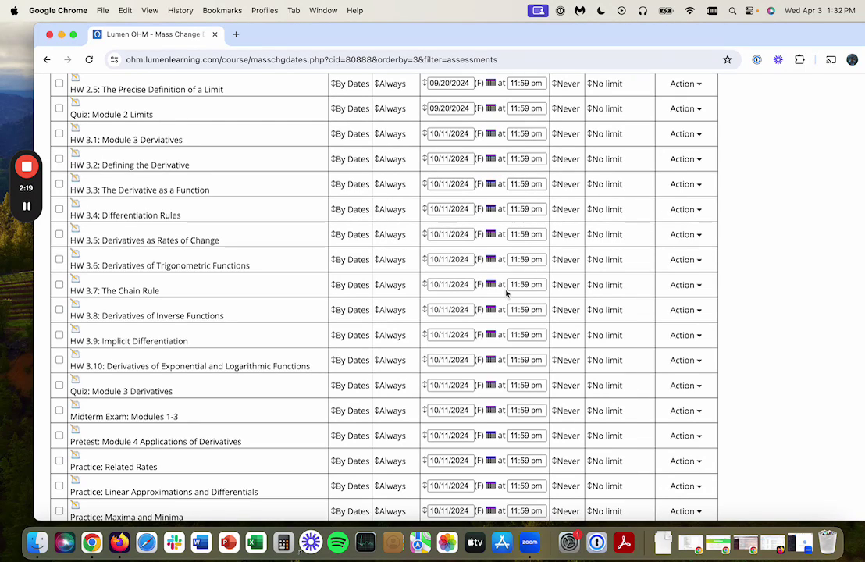
Step: Save the end date changes made to the course's assessments
scroll(505, 299, down, 4)
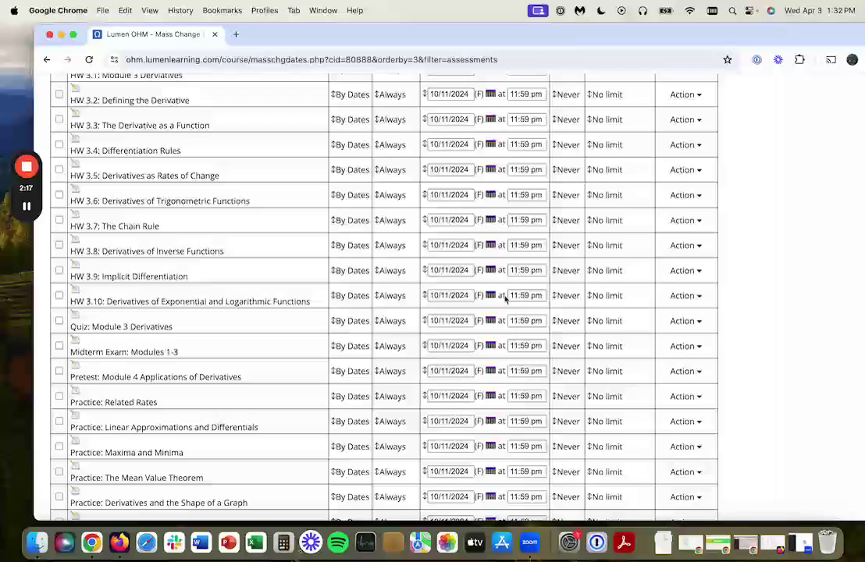
scroll(505, 299, up, 8)
scroll(505, 299, up, 10)
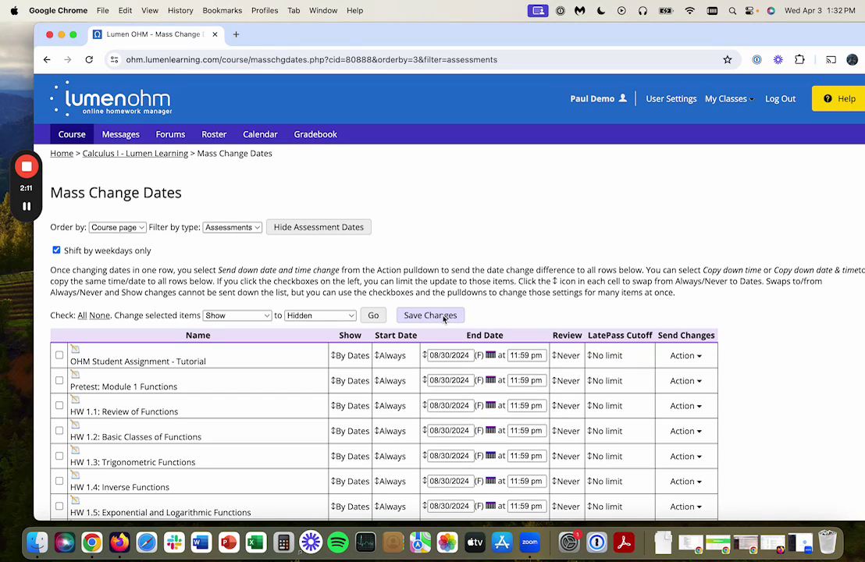
click(443, 318)
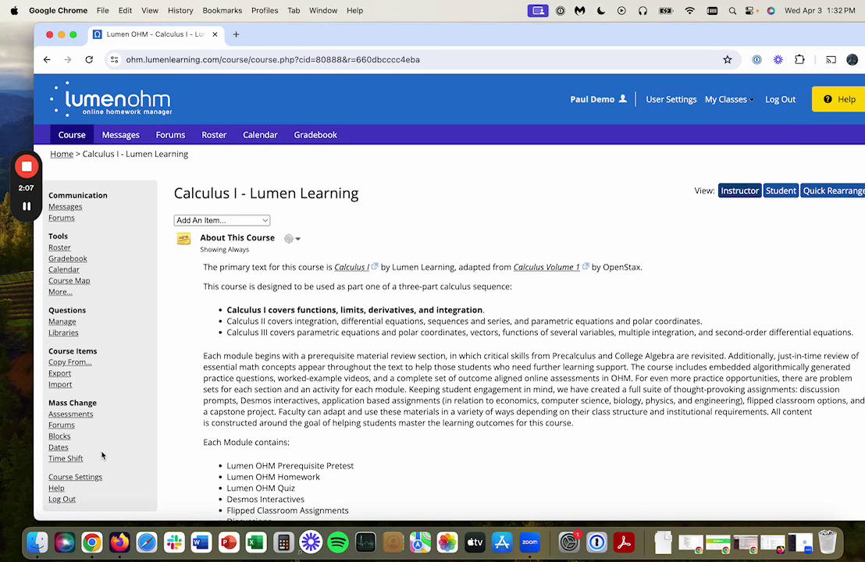
Step: Reopen the Mass Change Dates page for the course and review the saved end dates of the Module 1 to 3 assessments
click(59, 448)
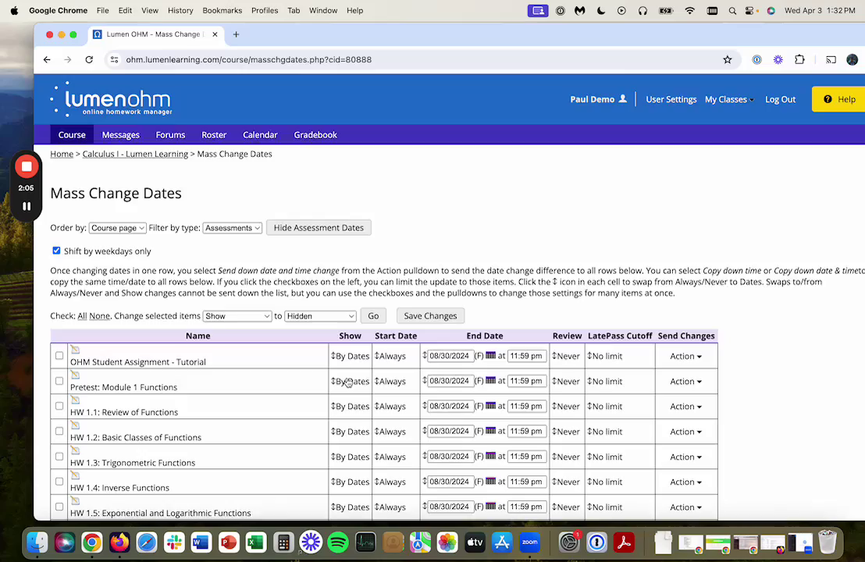
scroll(349, 381, down, 5)
scroll(349, 381, down, 1)
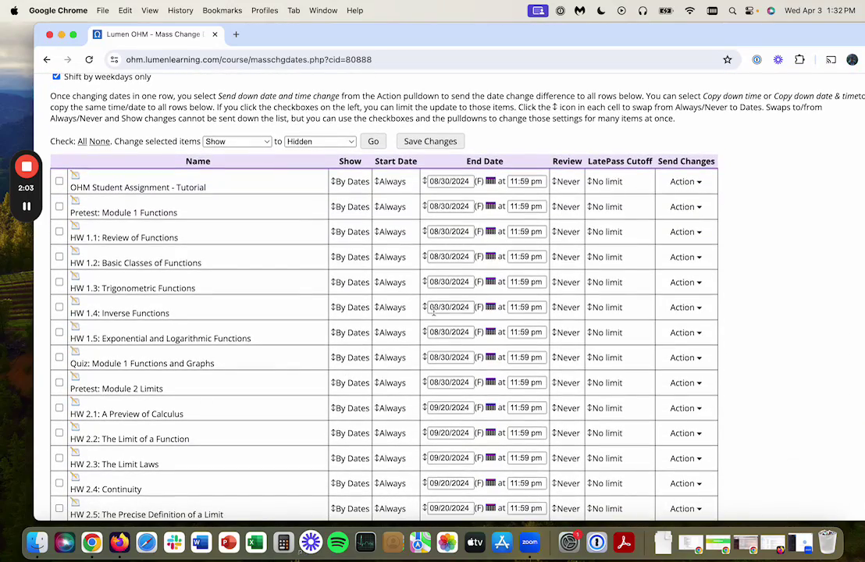
scroll(432, 328, down, 6)
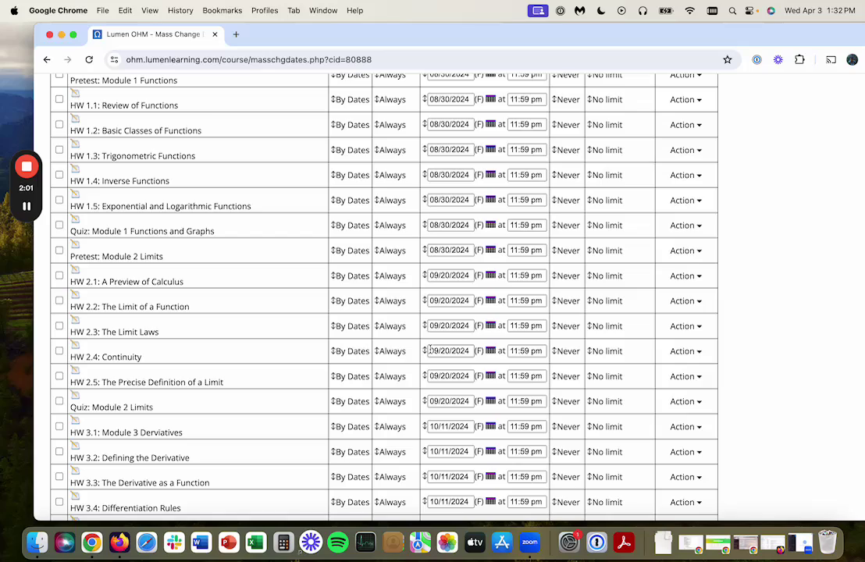
scroll(430, 350, down, 3)
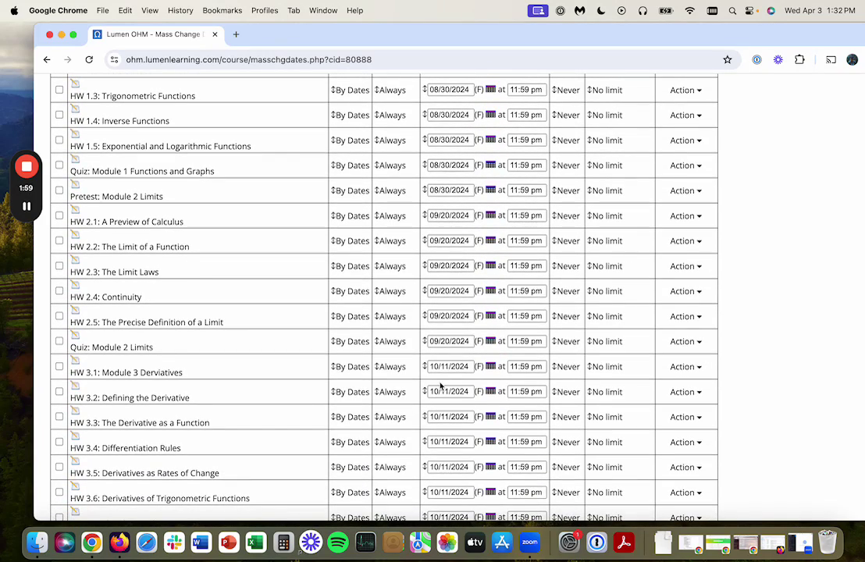
scroll(462, 361, up, 10)
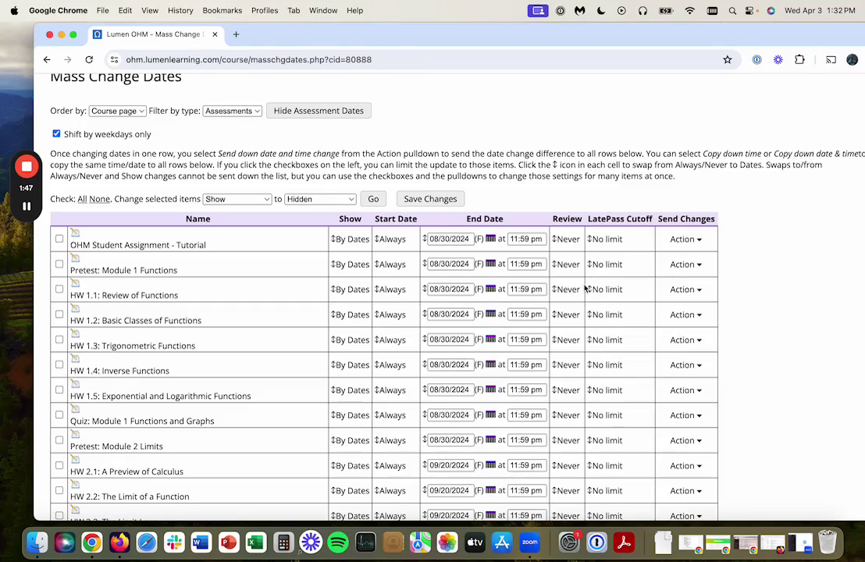
Step: Set the end date of Quiz: Module 3 Derivatives to 10/18/2024
scroll(585, 289, down, 10)
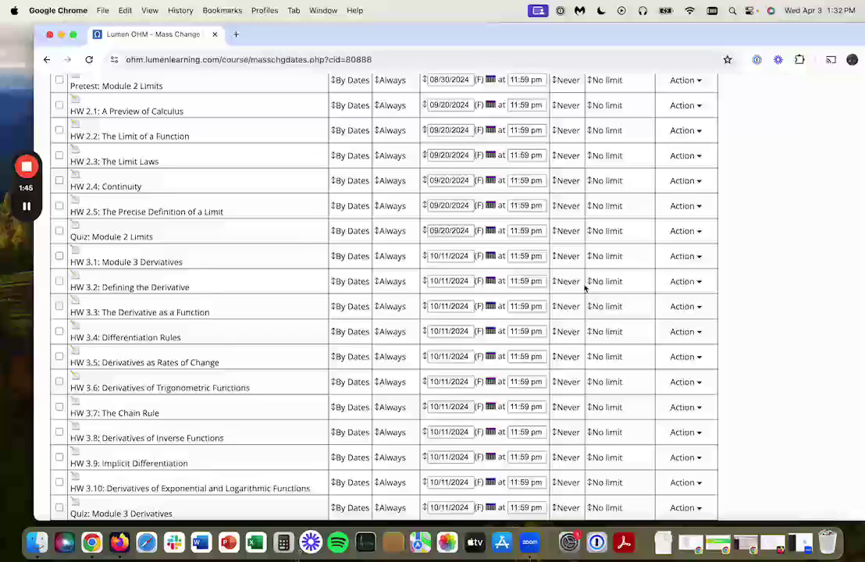
scroll(585, 287, down, 3)
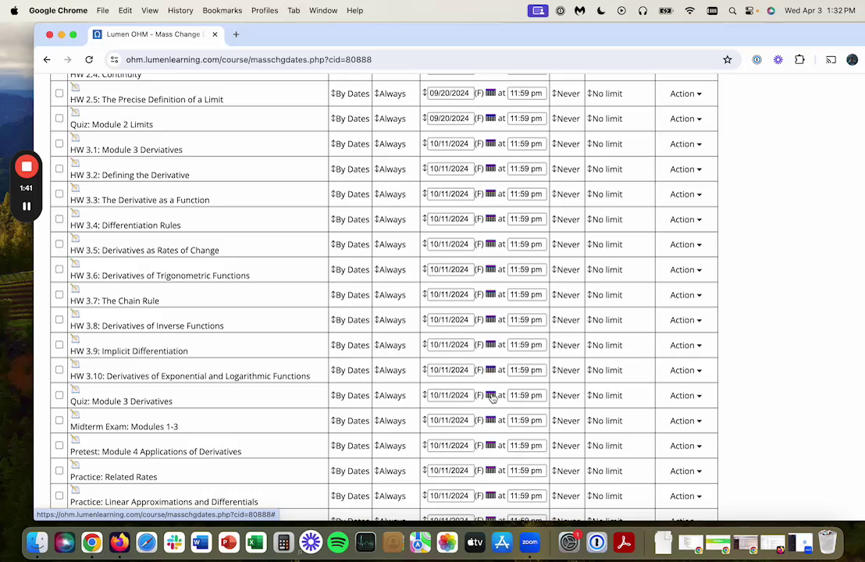
click(491, 396)
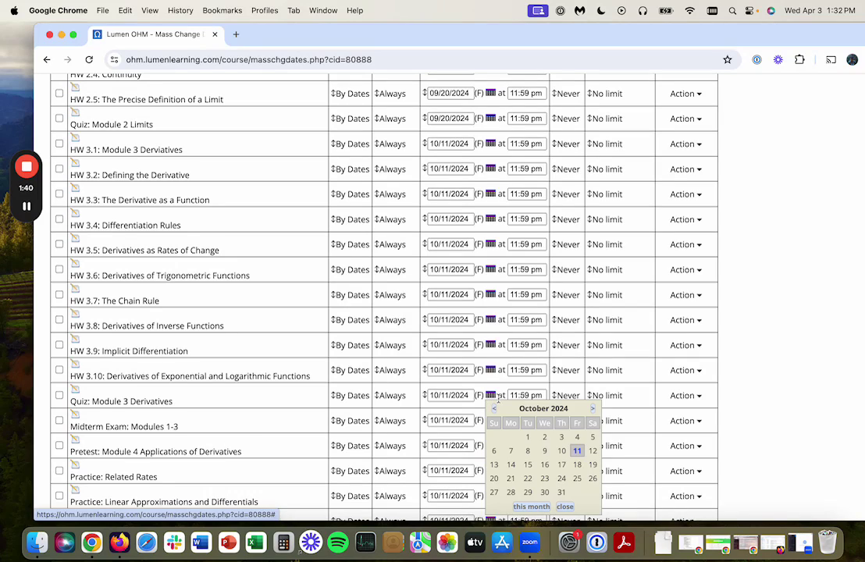
click(578, 465)
click(735, 397)
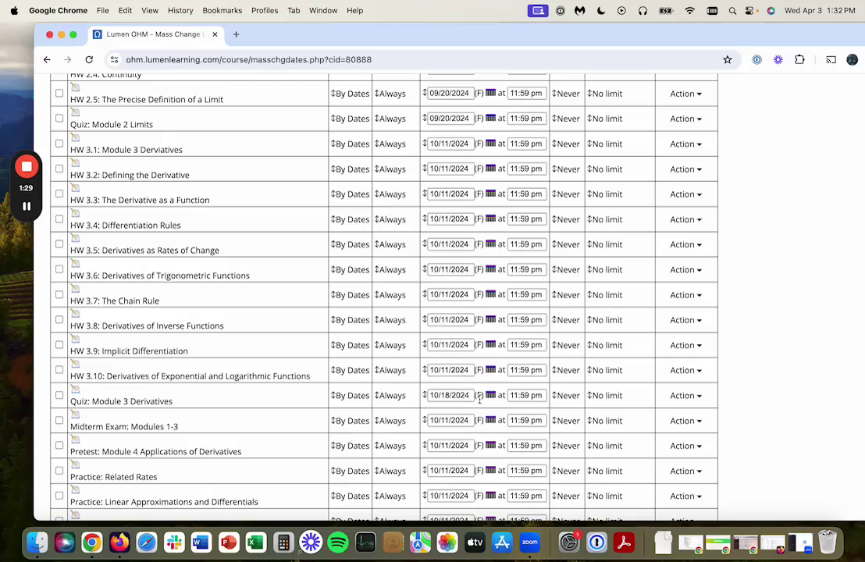
Step: Select all assessments and change their LatePass Cutoff setting to By Dates
scroll(559, 384, up, 5)
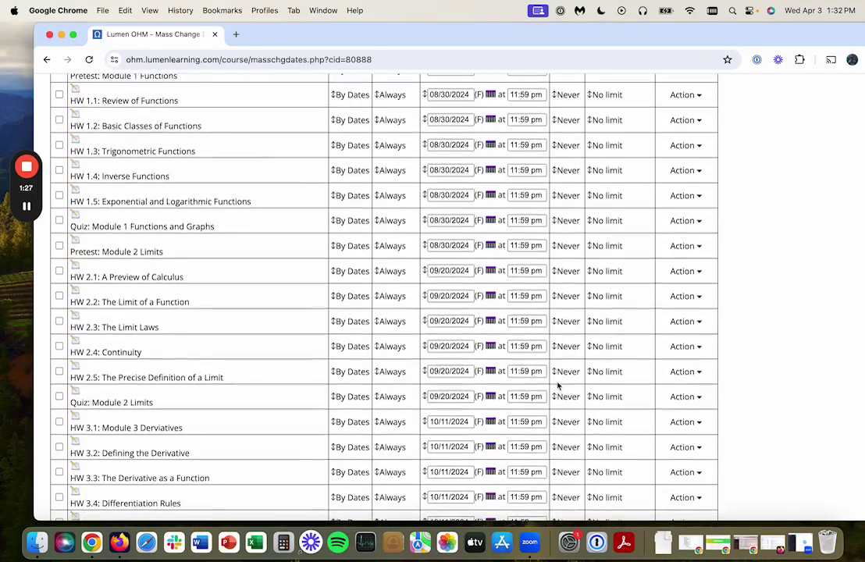
scroll(559, 385, up, 4)
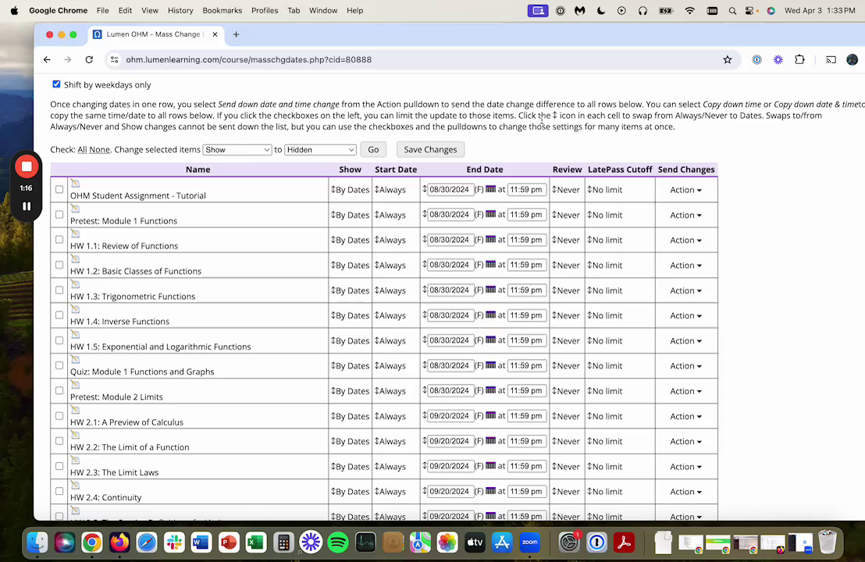
drag(519, 115, 676, 127)
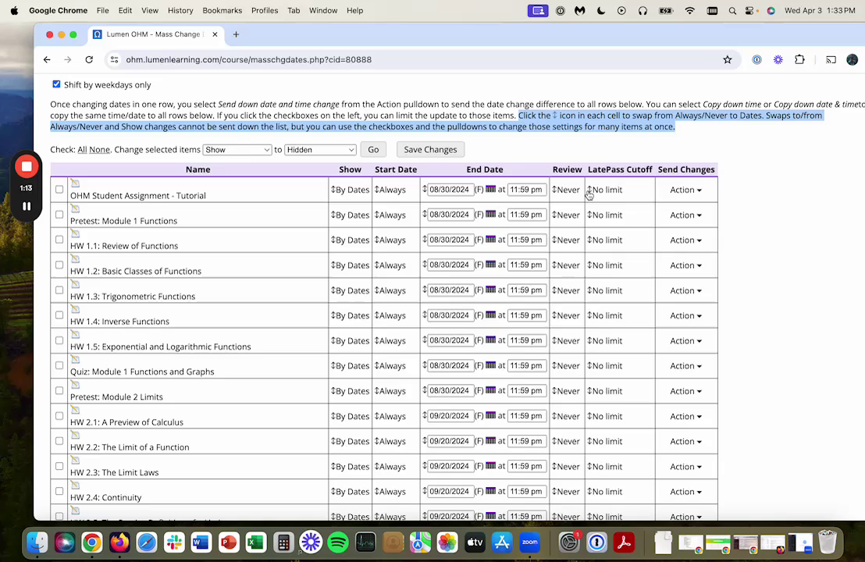
click(587, 124)
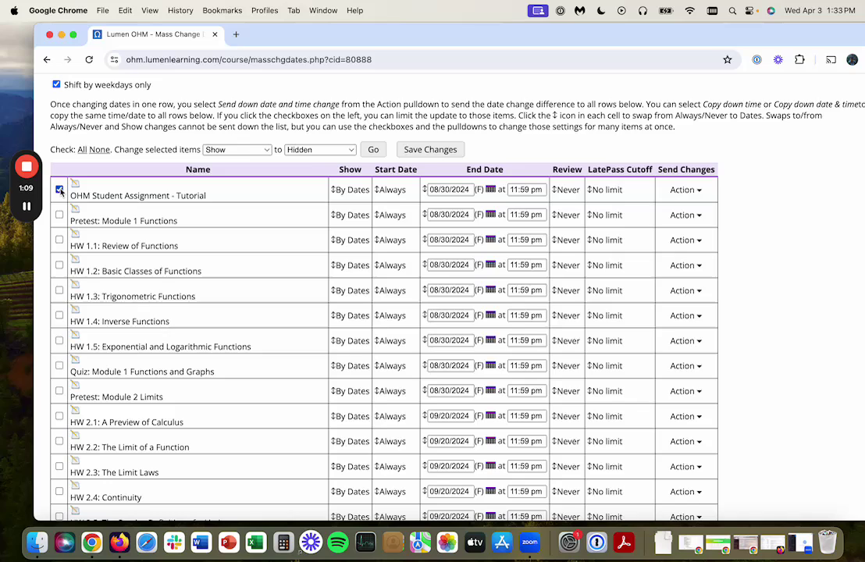
click(82, 149)
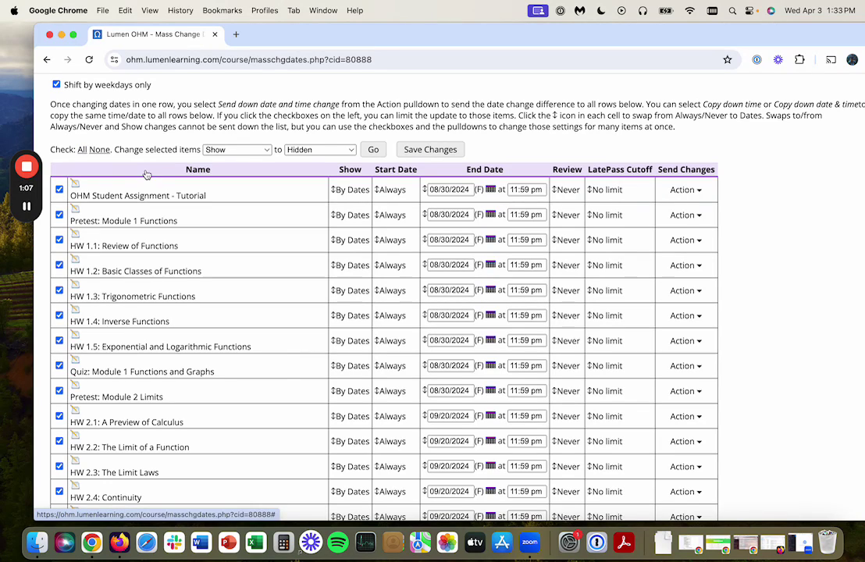
click(224, 152)
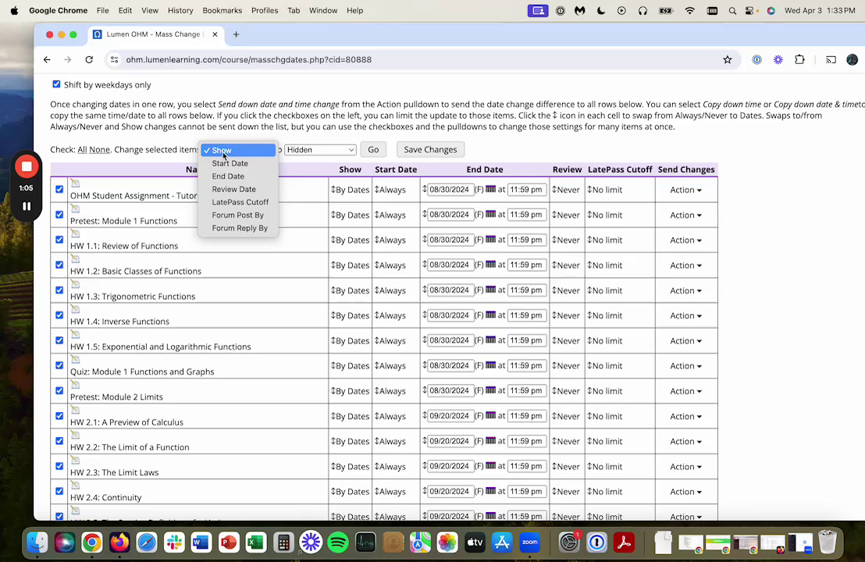
click(238, 202)
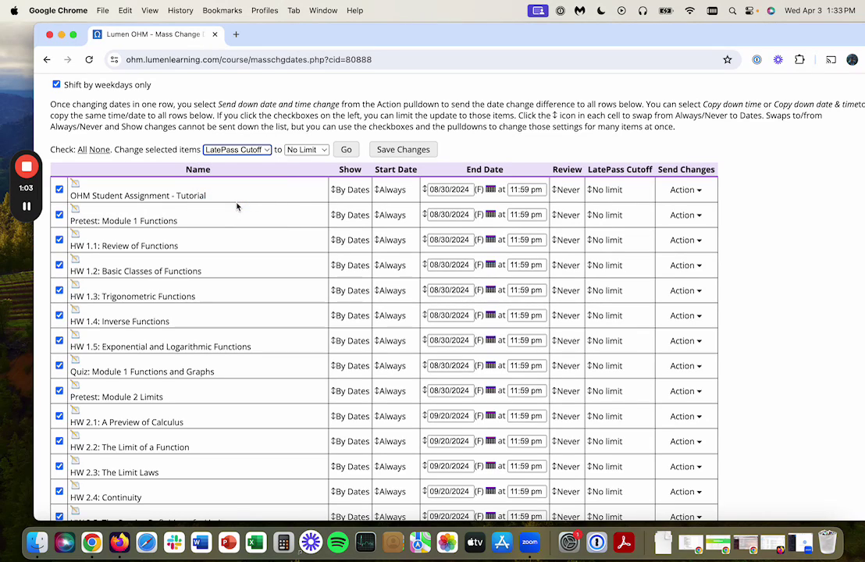
click(313, 152)
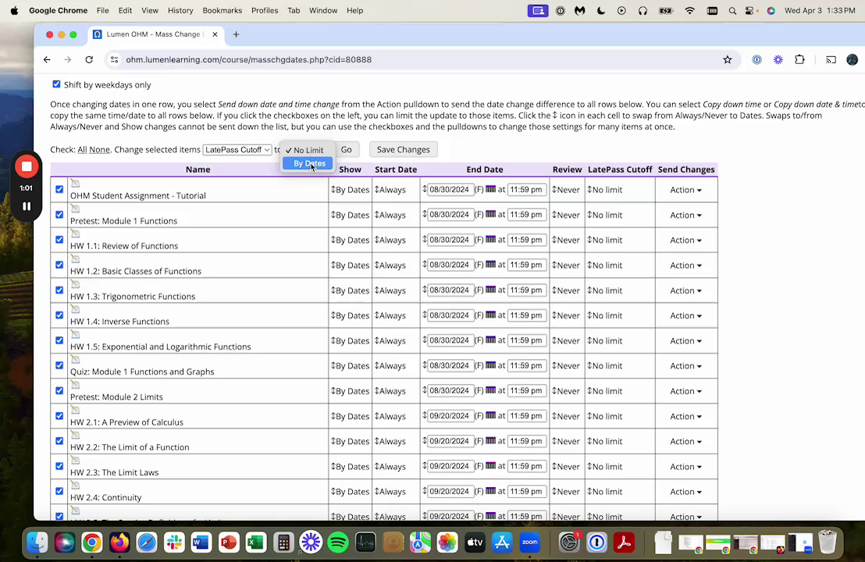
click(312, 163)
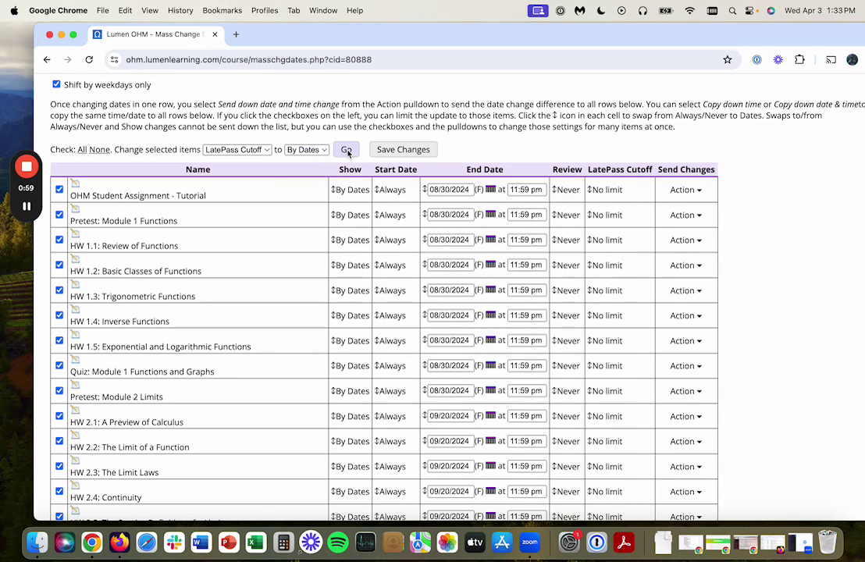
click(346, 150)
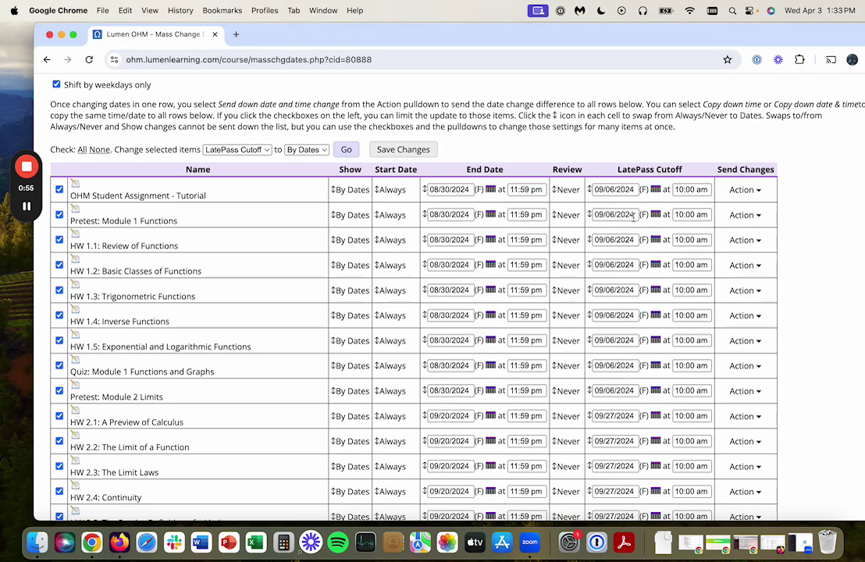
Step: Set the LatePass cutoff of OHM Student Assignment - Tutorial to 10/18/2024 at 11:59 pm
click(656, 190)
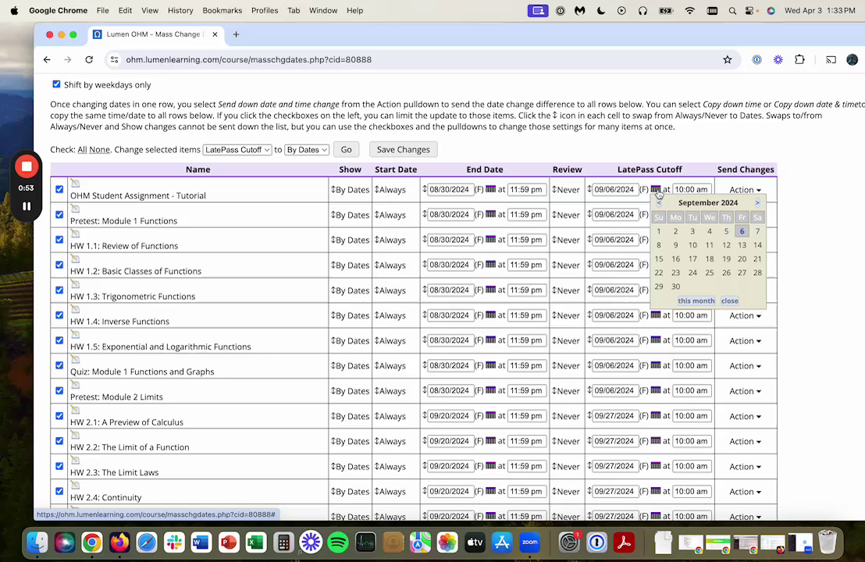
click(758, 205)
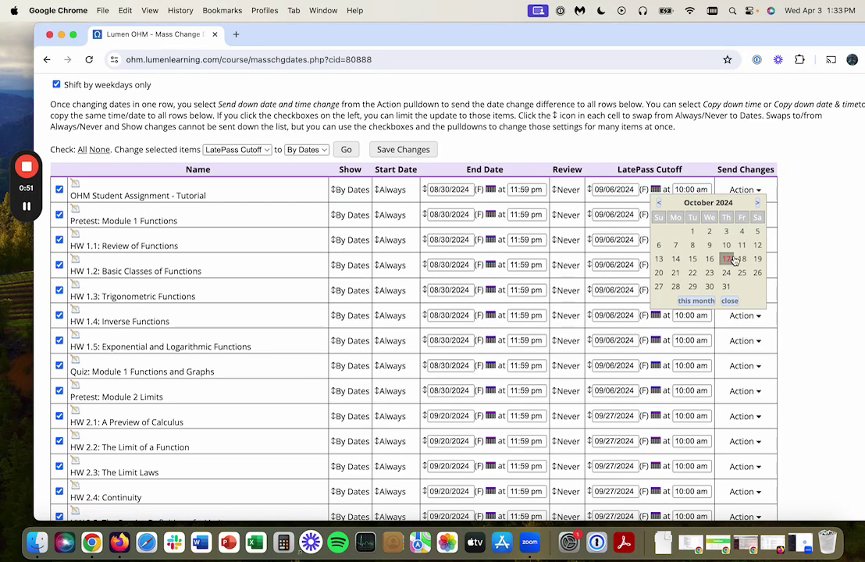
click(742, 259)
click(681, 189)
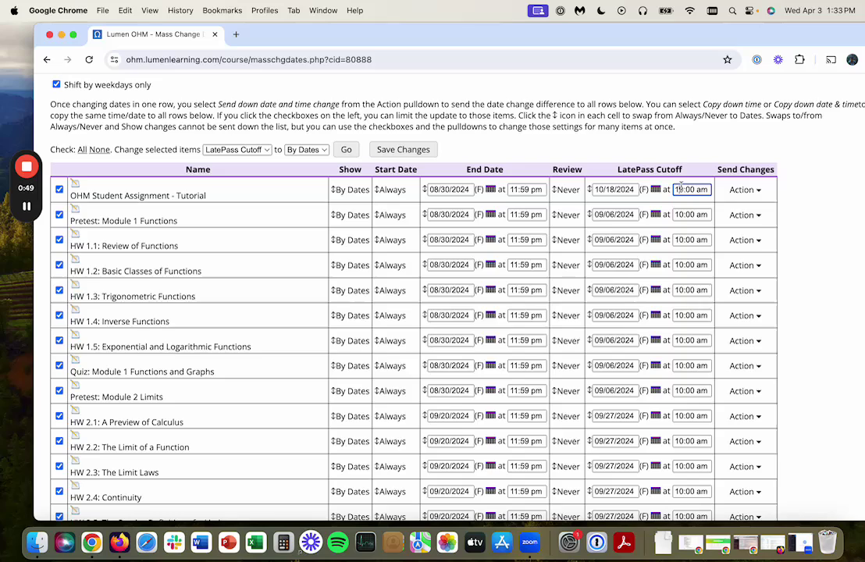
text(11)
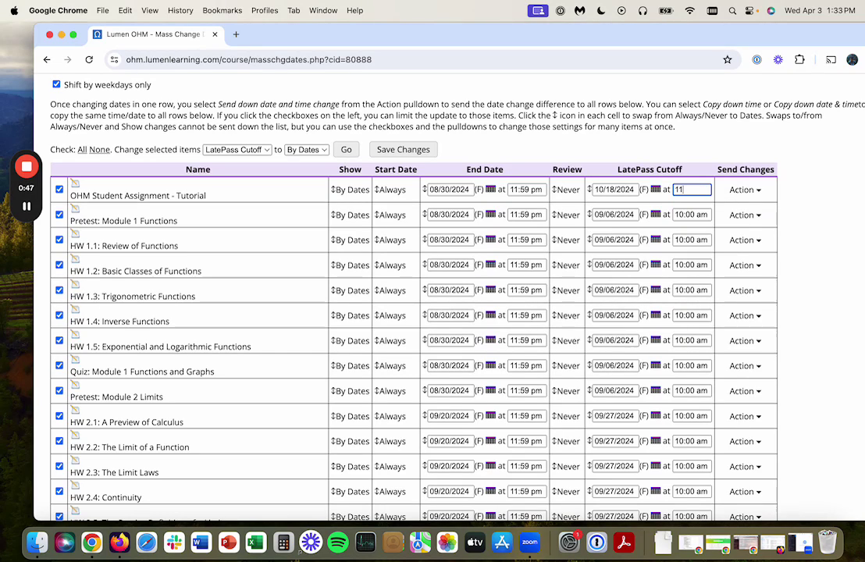
text(:59 pm)
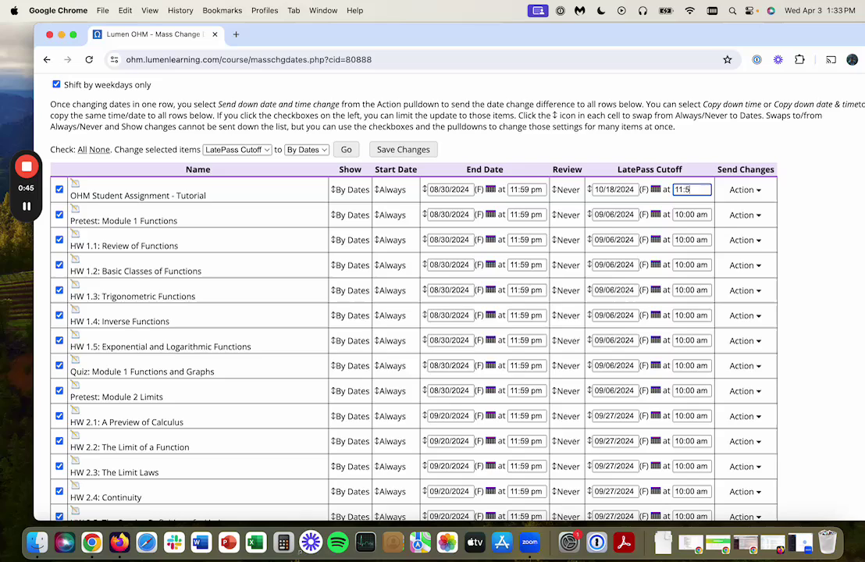
Step: Copy the tutorial assignment's LatePass cutoff date and time down to all assessments below it and save the changes
click(743, 189)
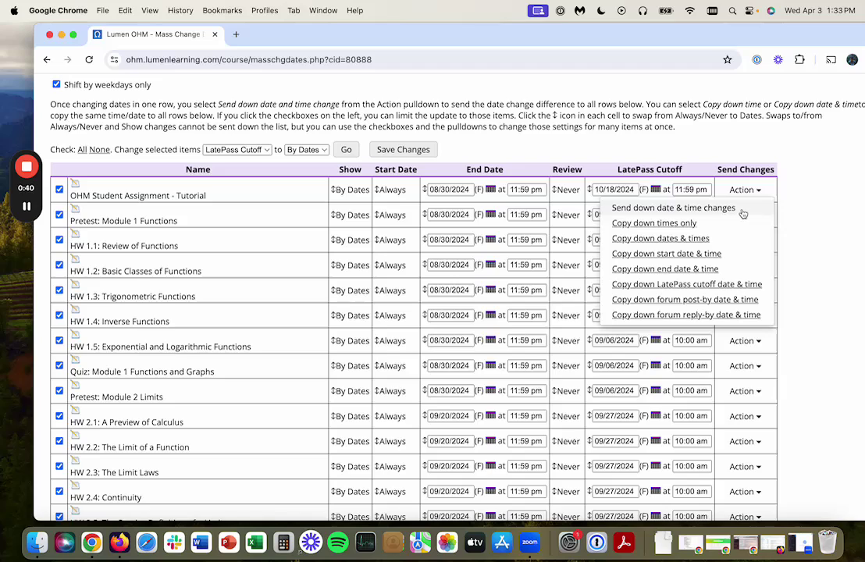
click(679, 284)
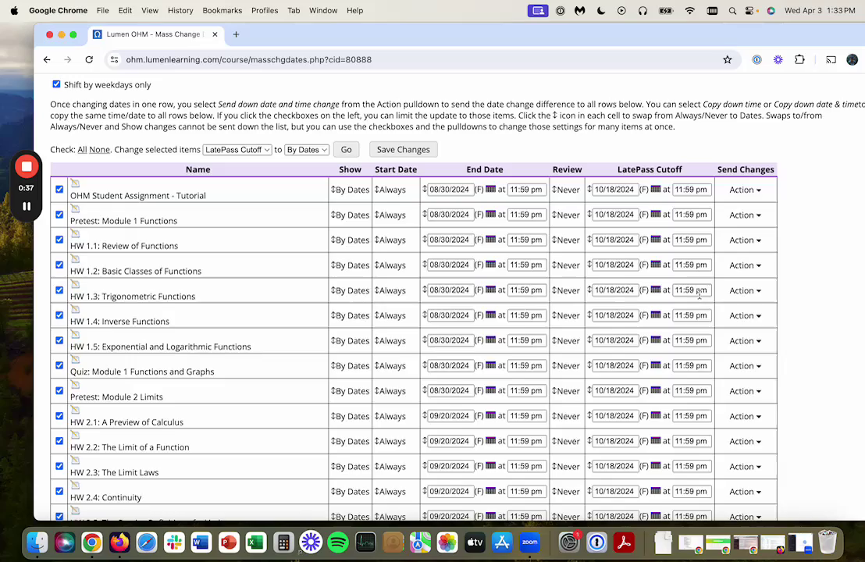
scroll(692, 309, down, 2)
scroll(691, 309, down, 7)
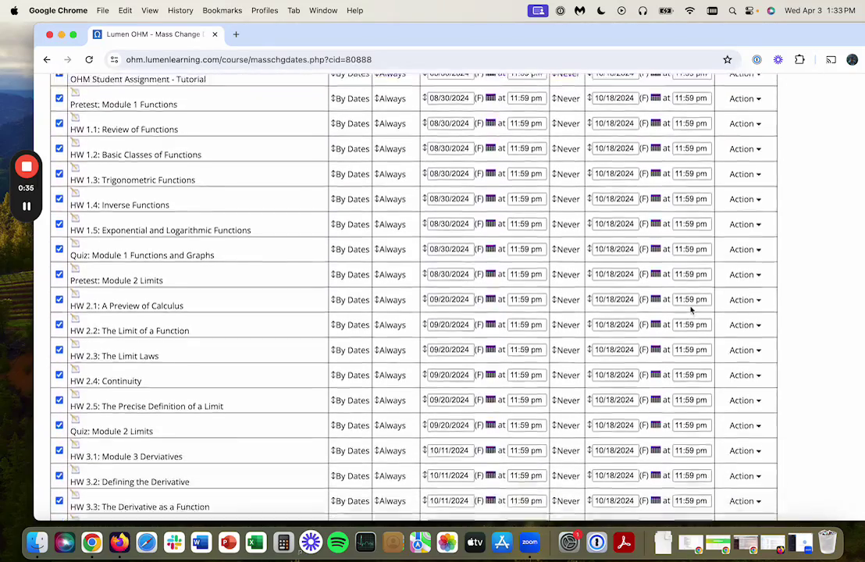
scroll(692, 311, down, 6)
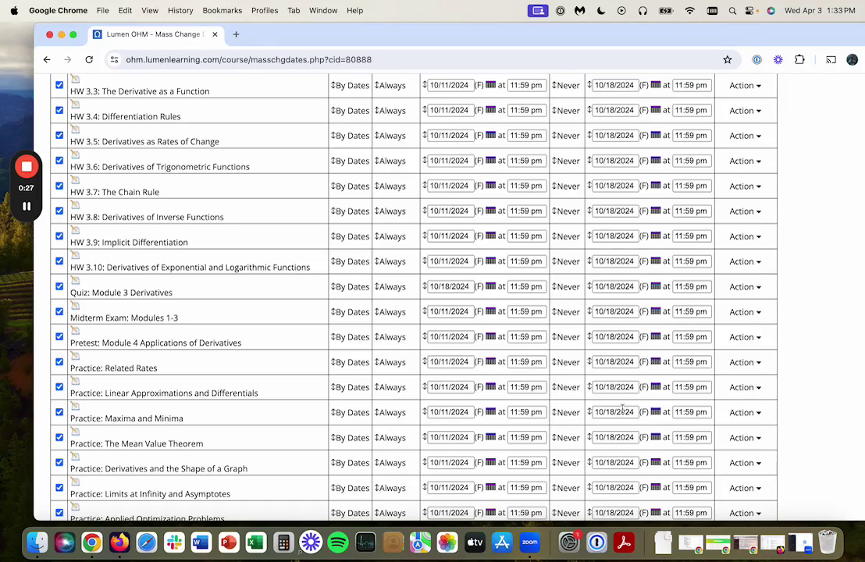
scroll(623, 410, up, 15)
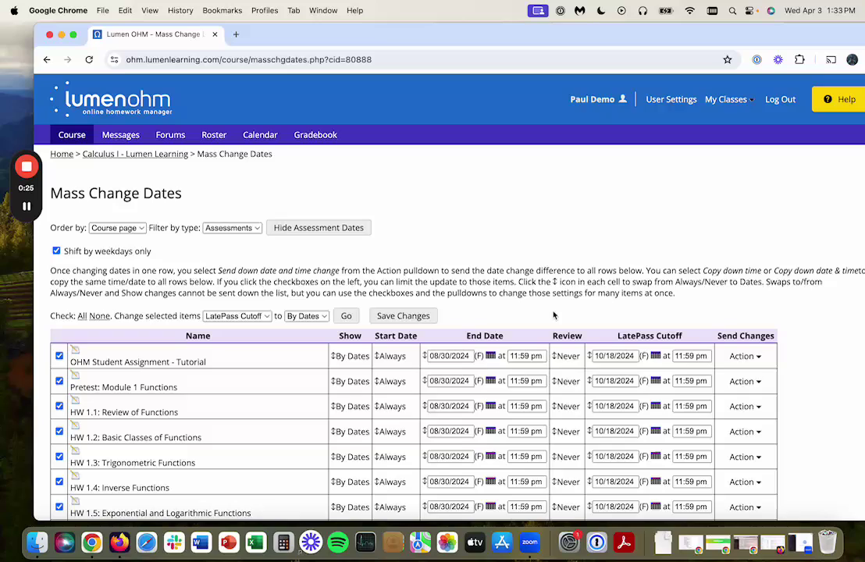
click(403, 317)
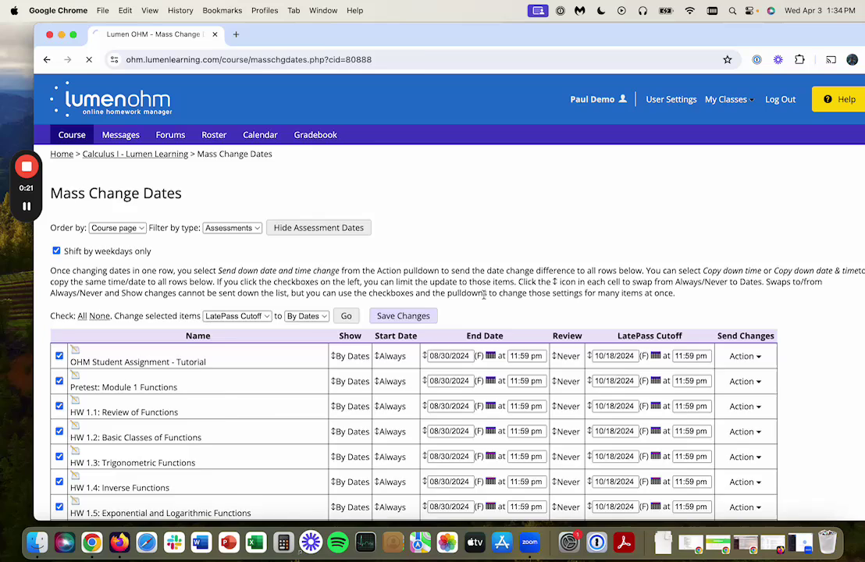